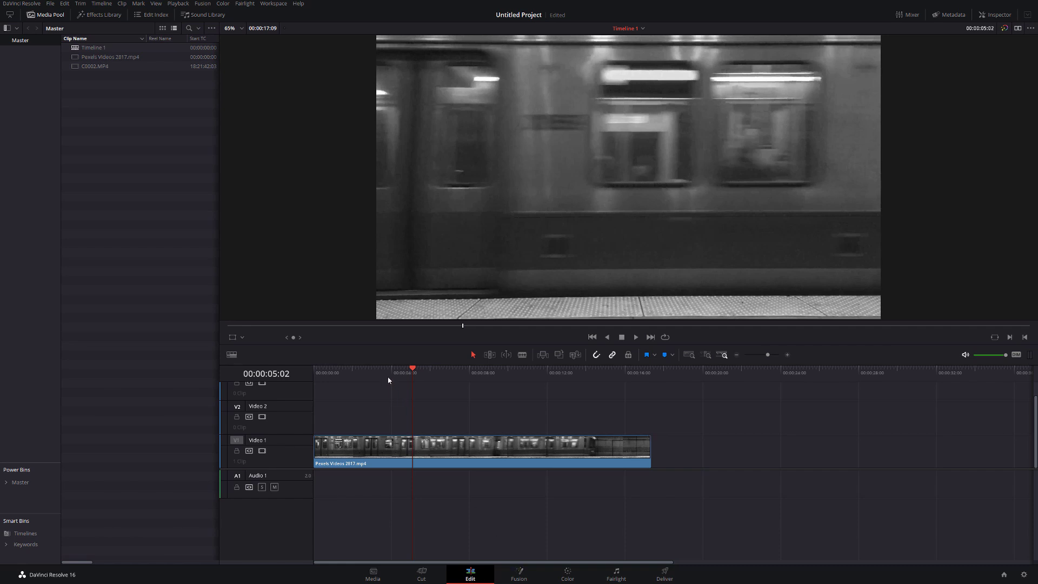
- Preview the subway footage from about 3 seconds in
left_click_drag(388, 380, 374, 382)
key("space")
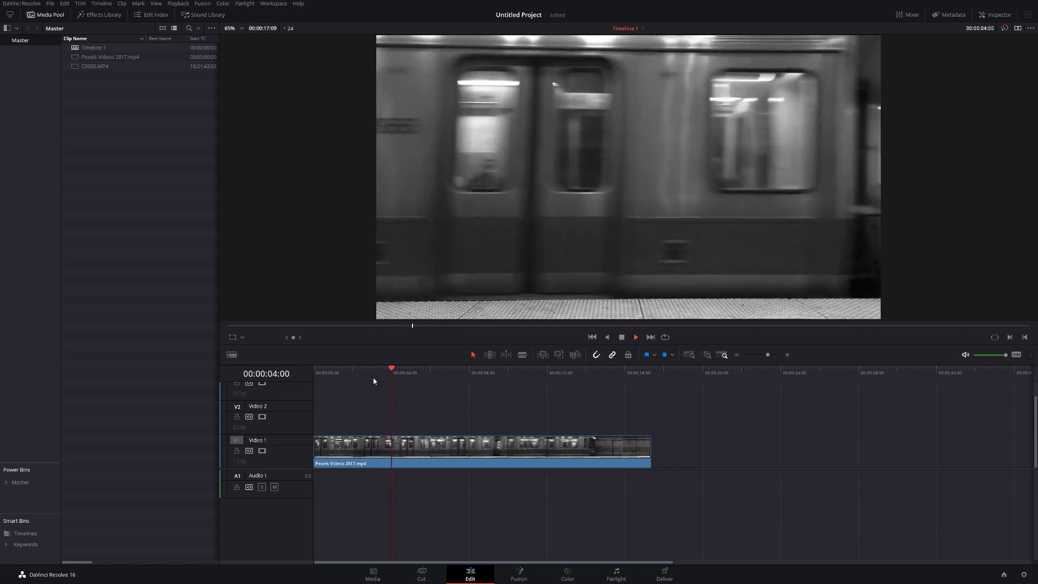
key("space")
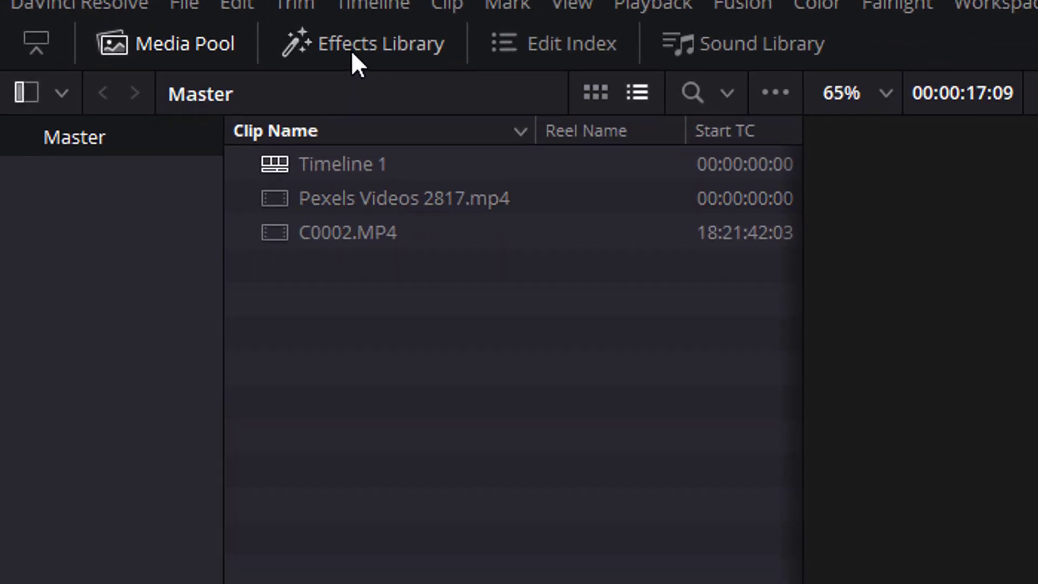
- Place a plain Text title on Video 2 at 4 seconds and lengthen it to about 11 seconds
left_click(359, 62)
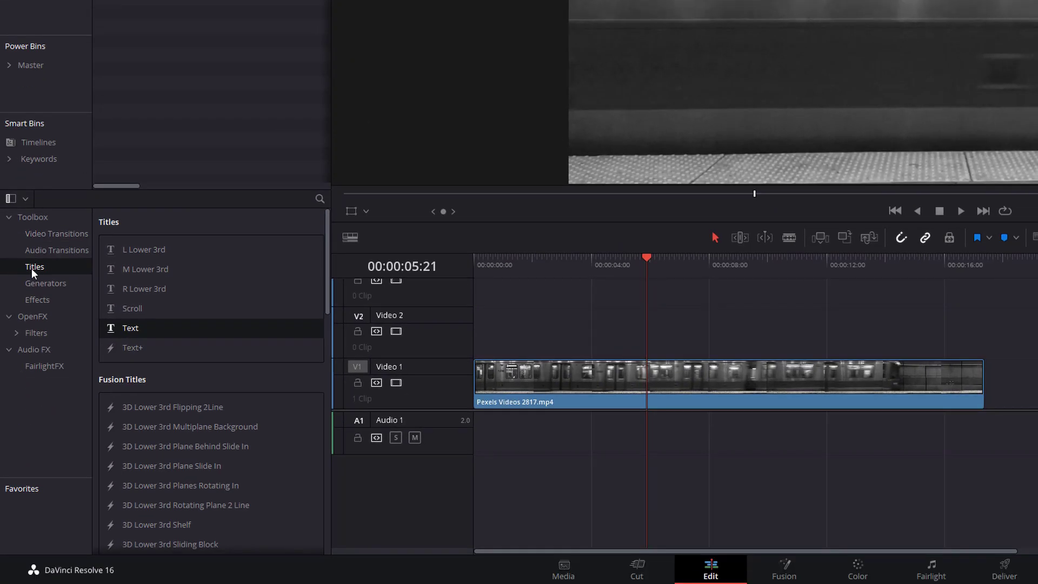
left_click_drag(111, 328, 882, 344)
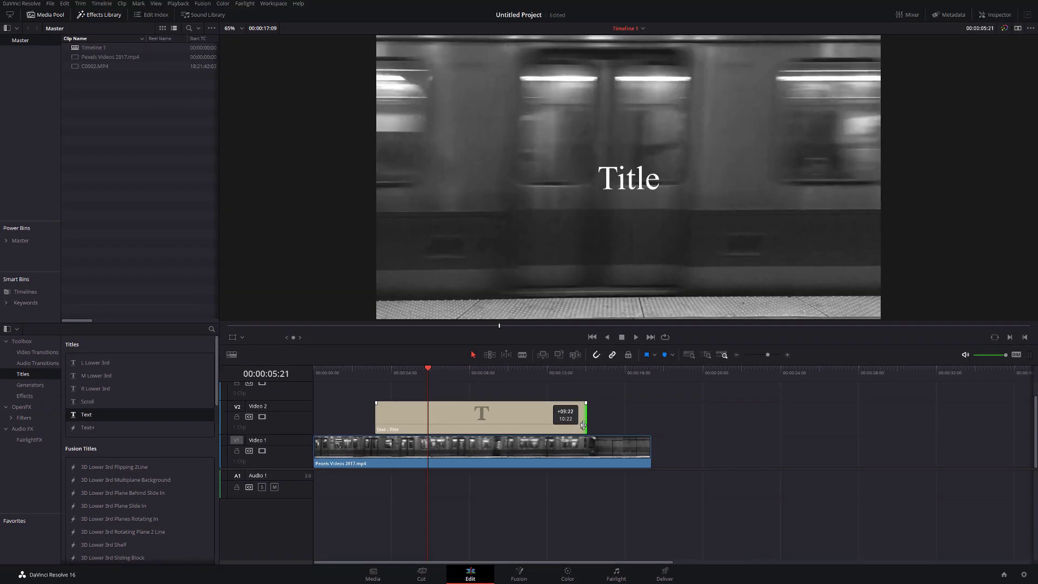
left_click_drag(583, 425, 597, 425)
left_click(531, 411)
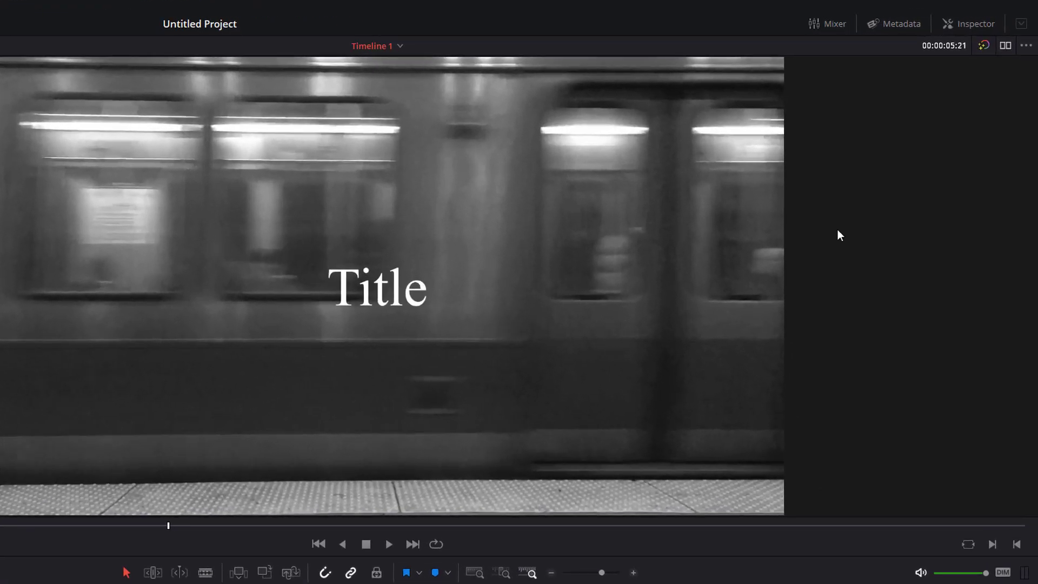
- Replace the title's placeholder text 'Title' with MRALEXTECH in the Inspector
left_click(961, 28)
left_click(833, 141)
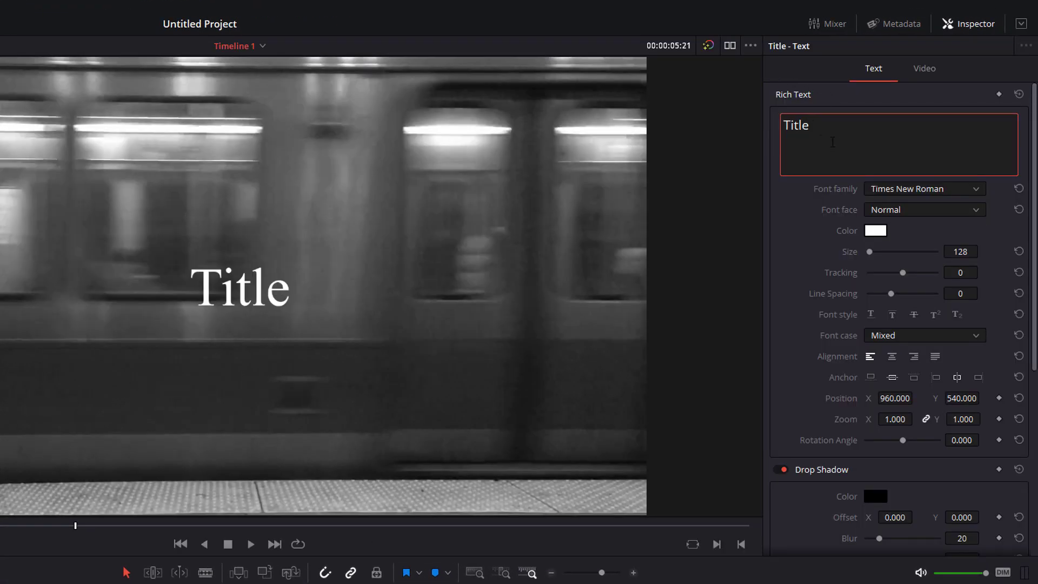
key("ctrl+a")
type("MRALEXTE")
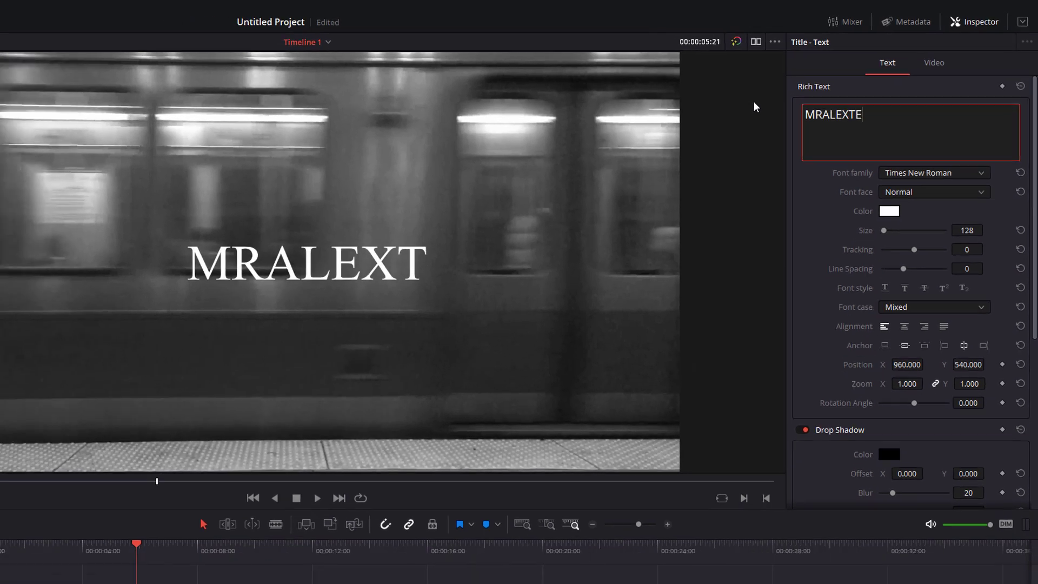
type("CH")
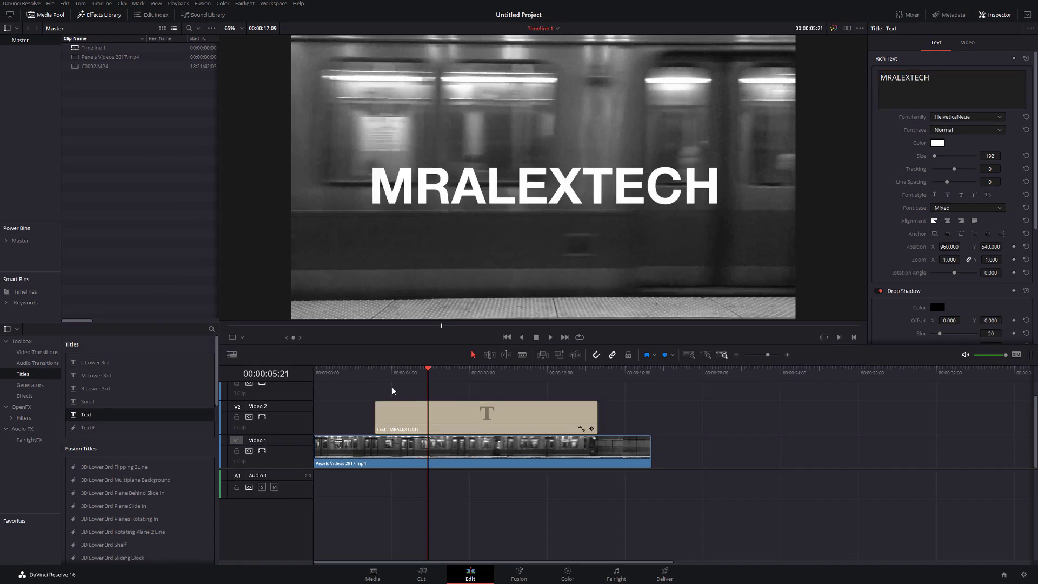
- Play back the MRALEXTECH title from about 2 seconds to preview it
left_click(362, 372)
key("space")
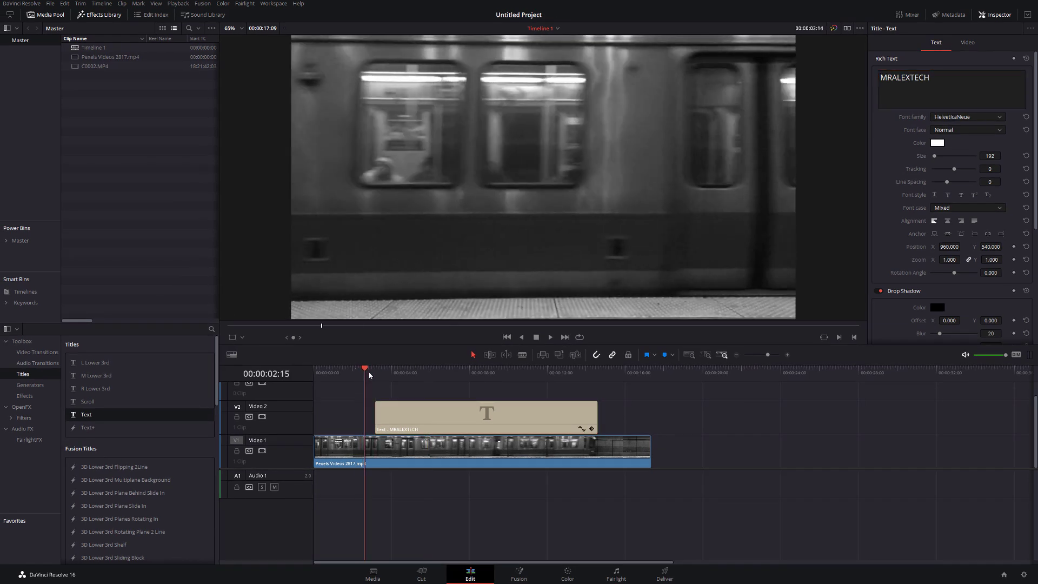
left_click_drag(433, 382, 451, 376)
key("space")
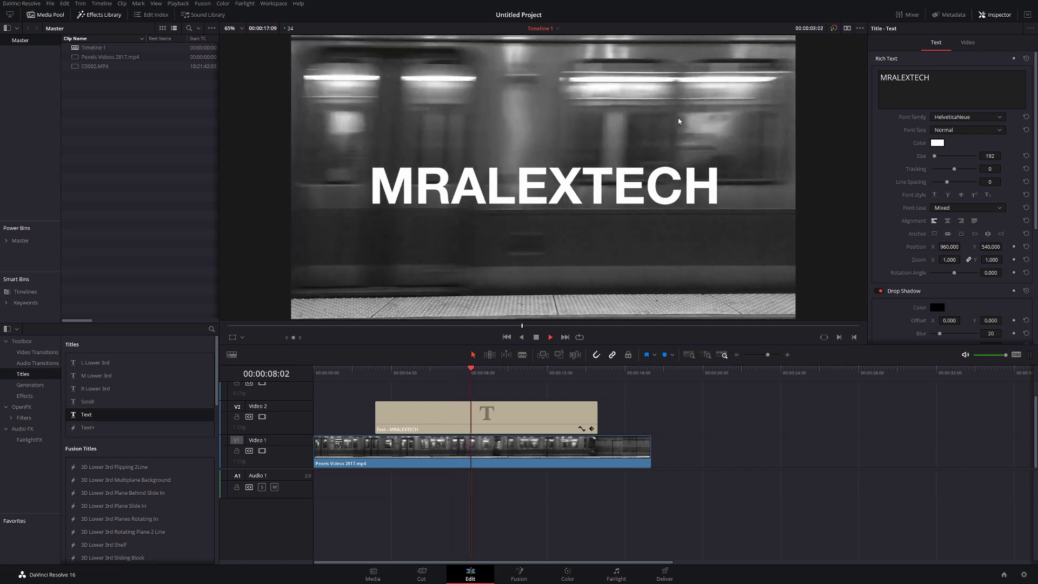
key("space")
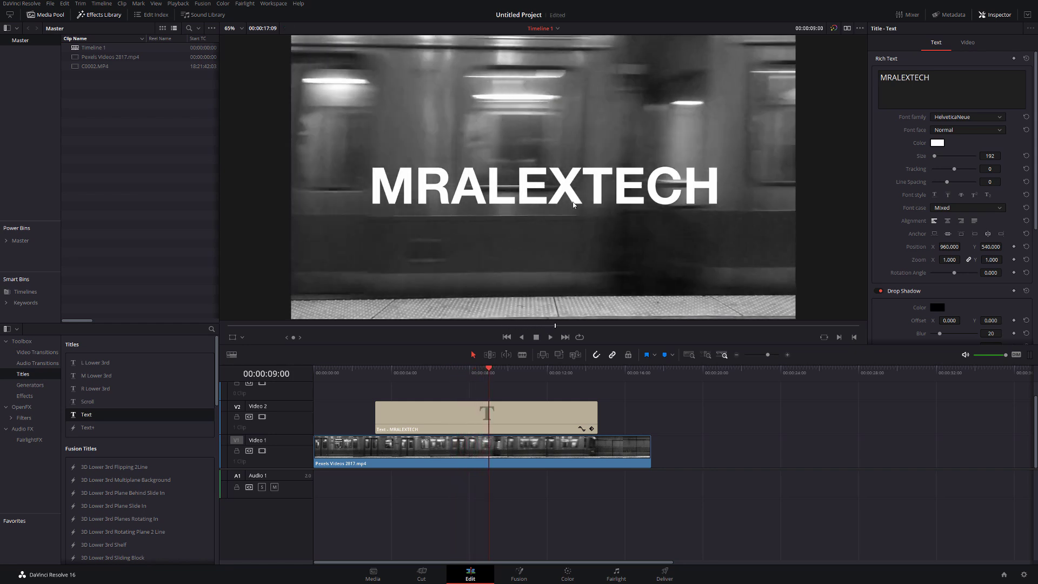
left_click(368, 370)
key("space")
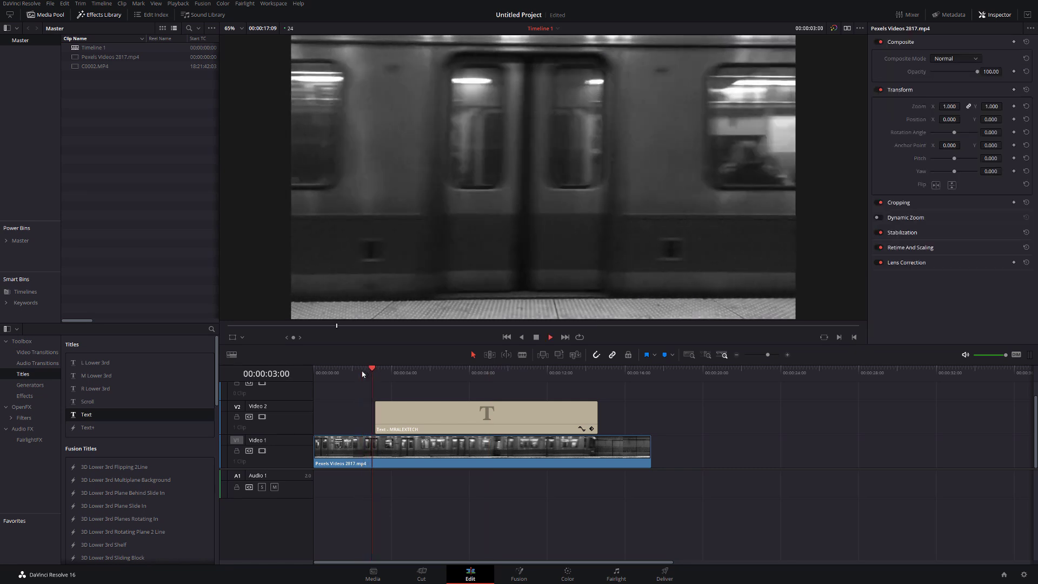
key("space")
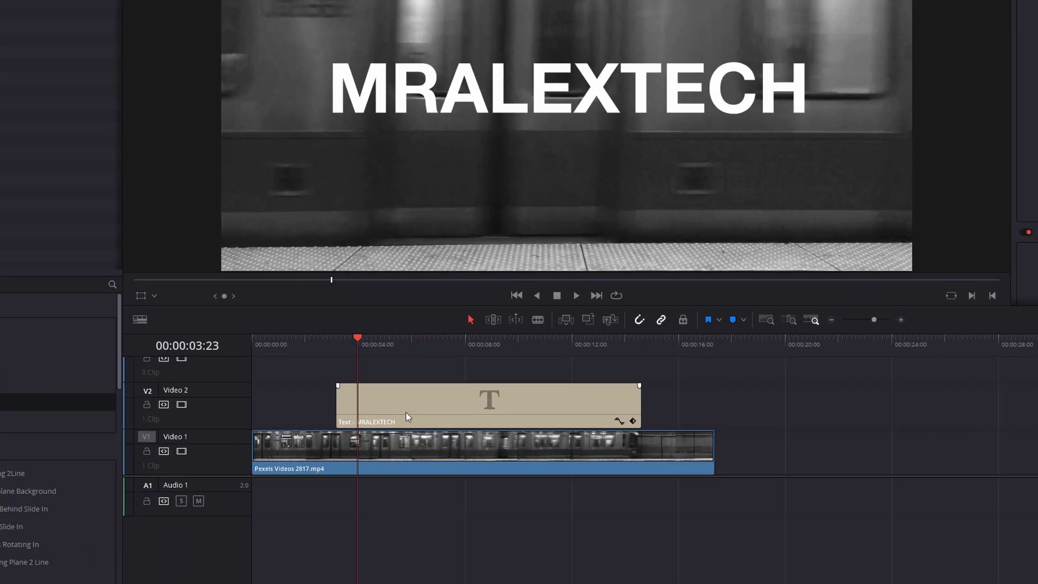
left_click(376, 408)
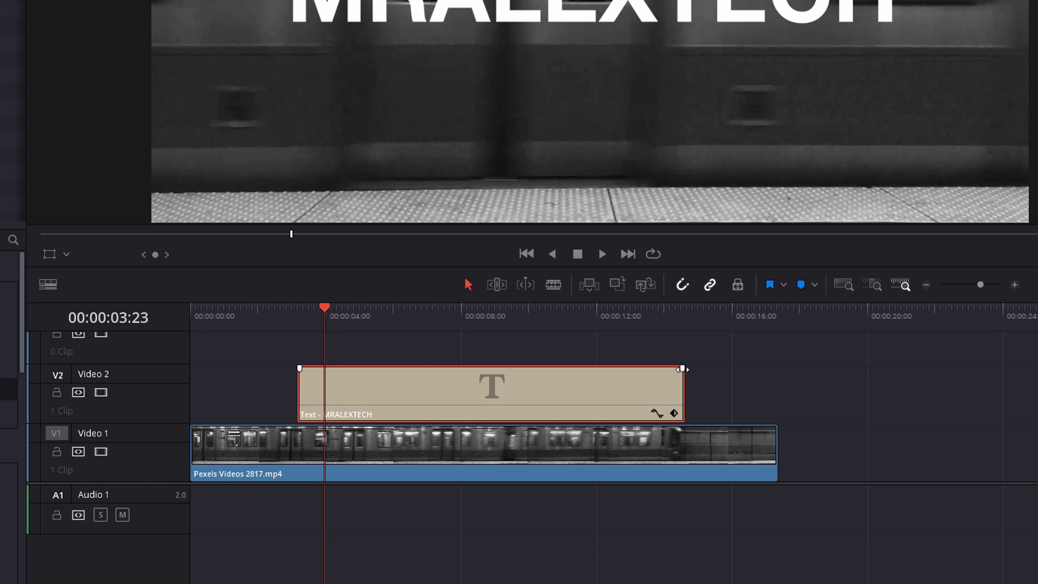
- Add a fade-out at the title's end and a fade-in at its start, then preview
left_click_drag(683, 368, 656, 369)
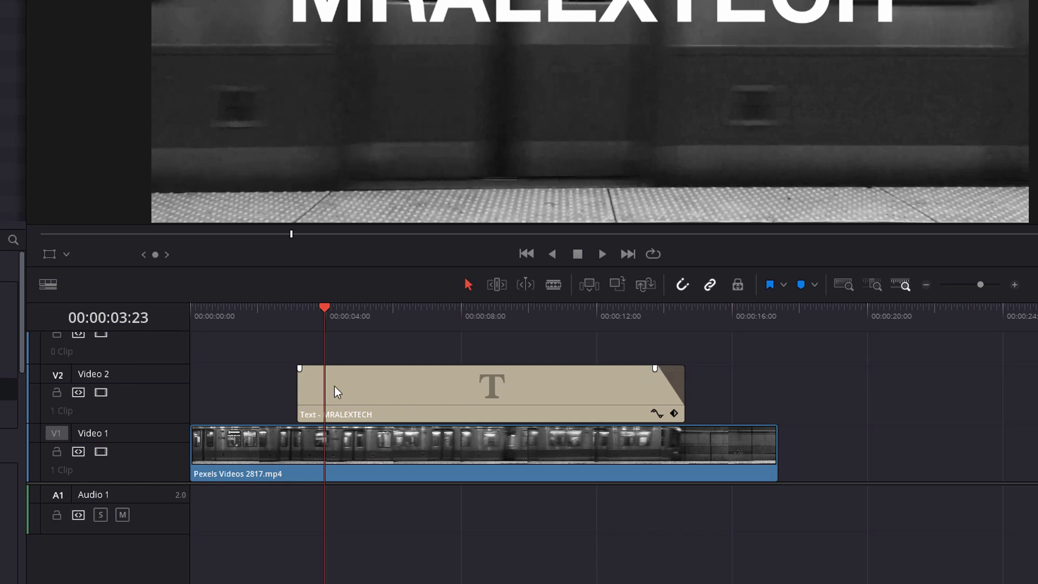
left_click_drag(300, 369, 333, 370)
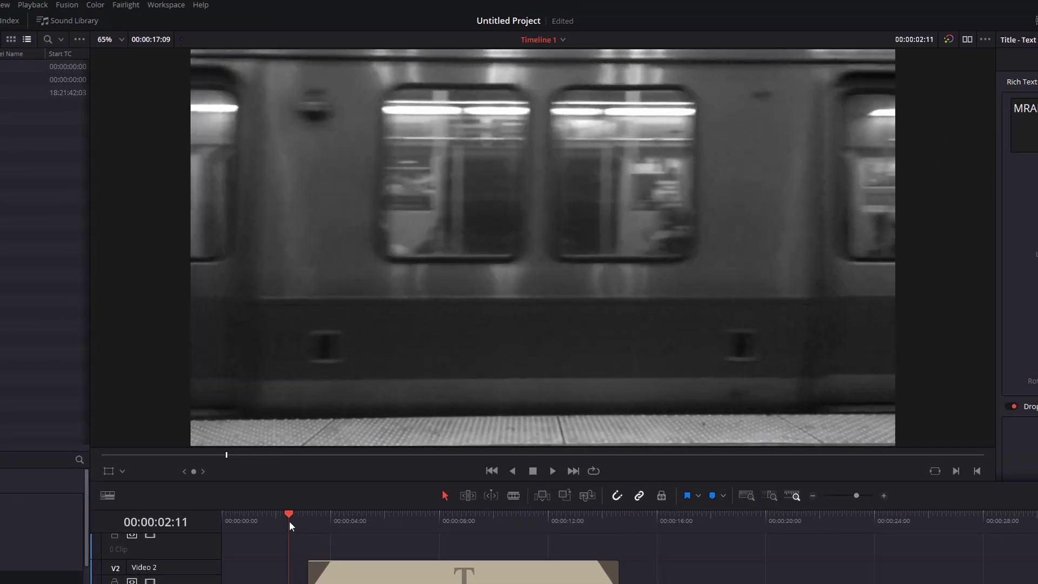
key("space")
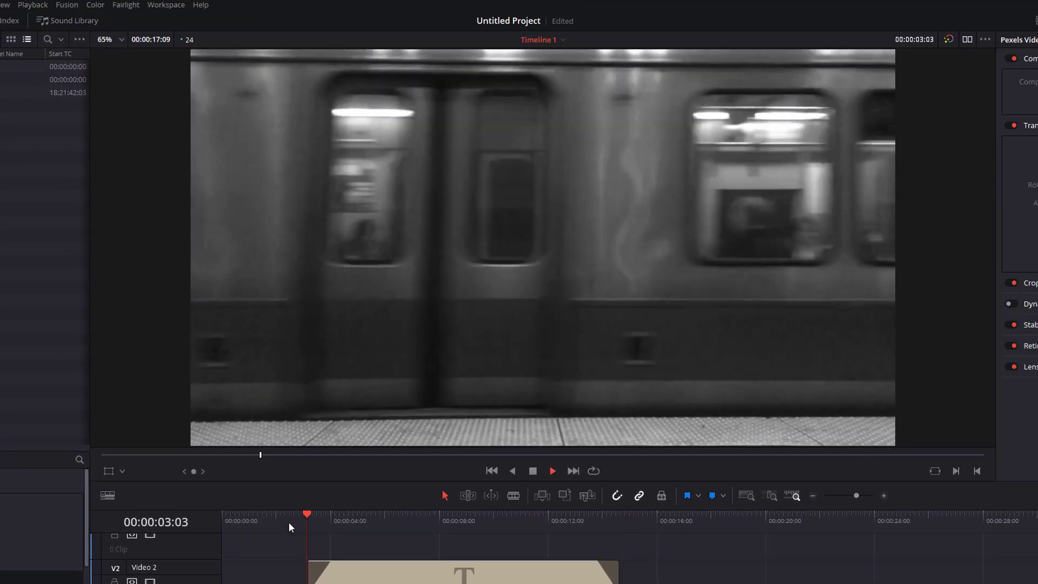
key("space")
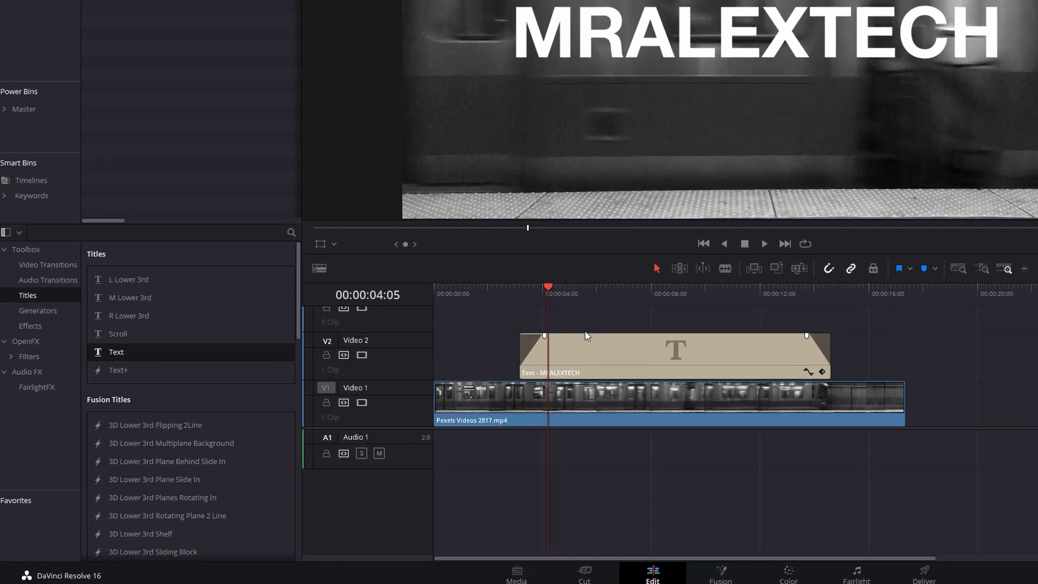
- Move the MRALEXTECH title clip up one track
key("Down")
left_click(687, 356)
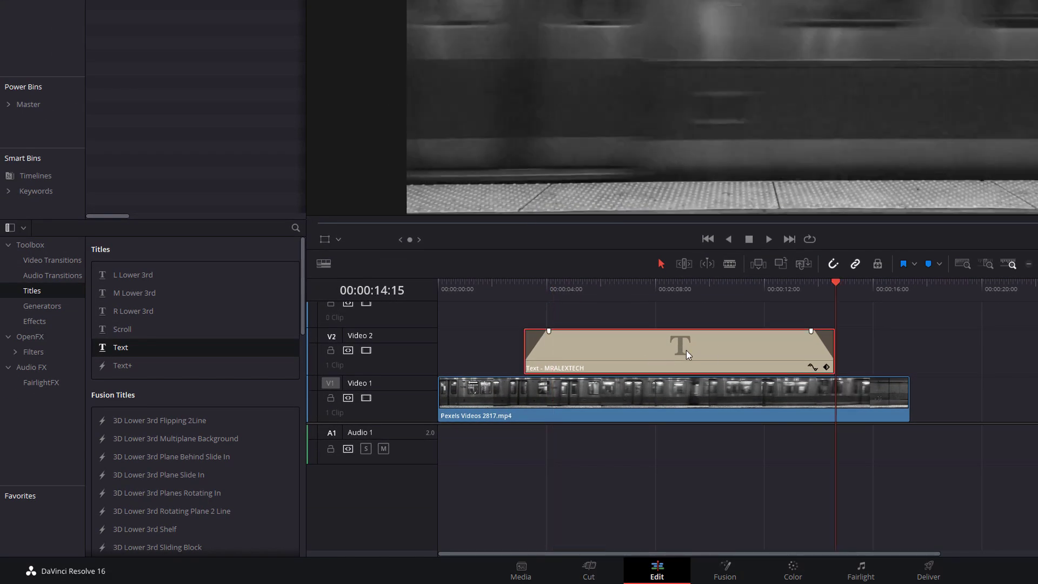
left_click_drag(689, 333, 690, 320)
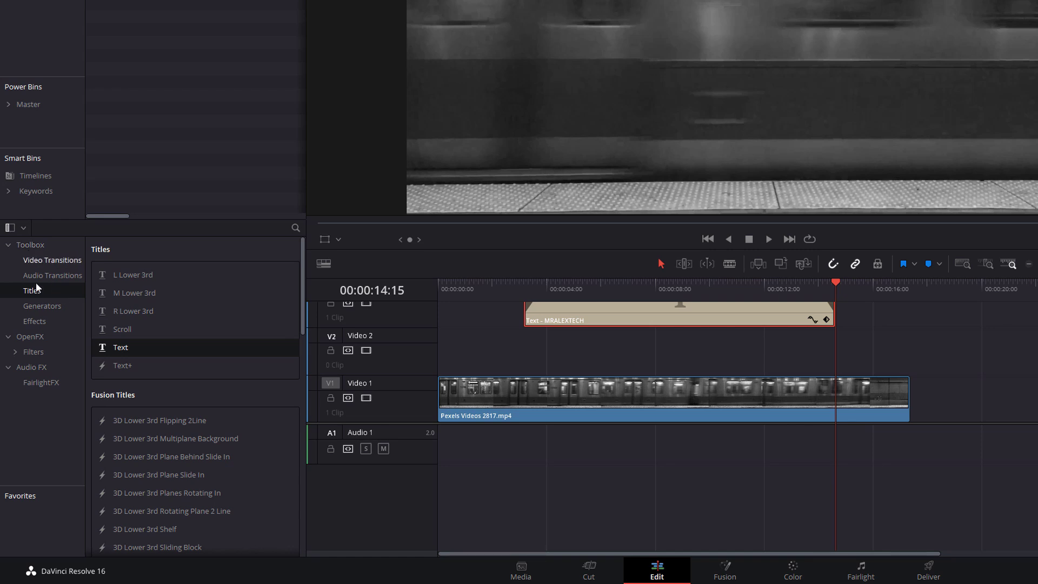
- Place an Adjustment Clip on Video 2 under the title, extended to the title's end
left_click(37, 321)
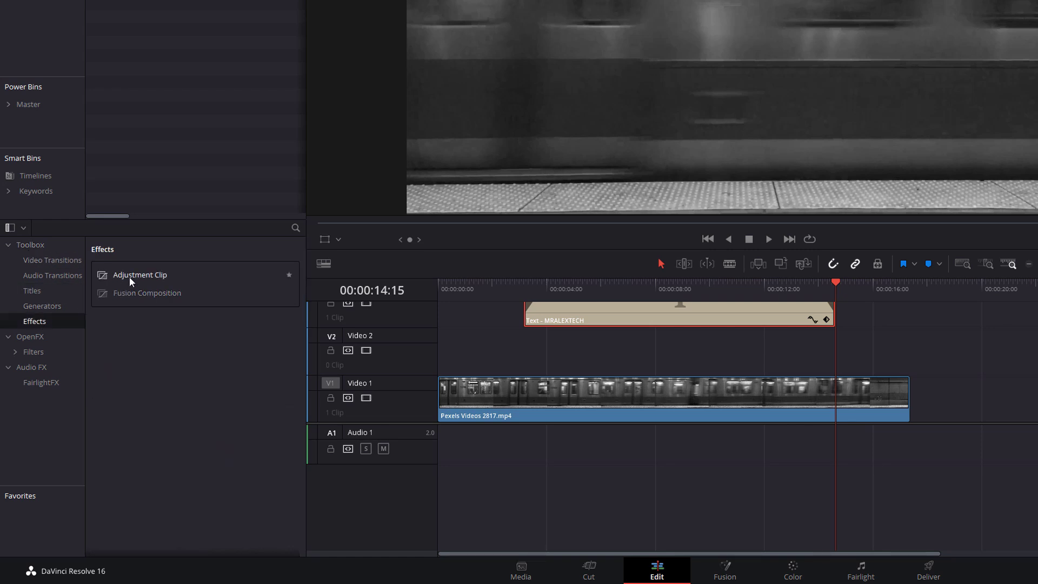
left_click_drag(129, 275, 531, 351)
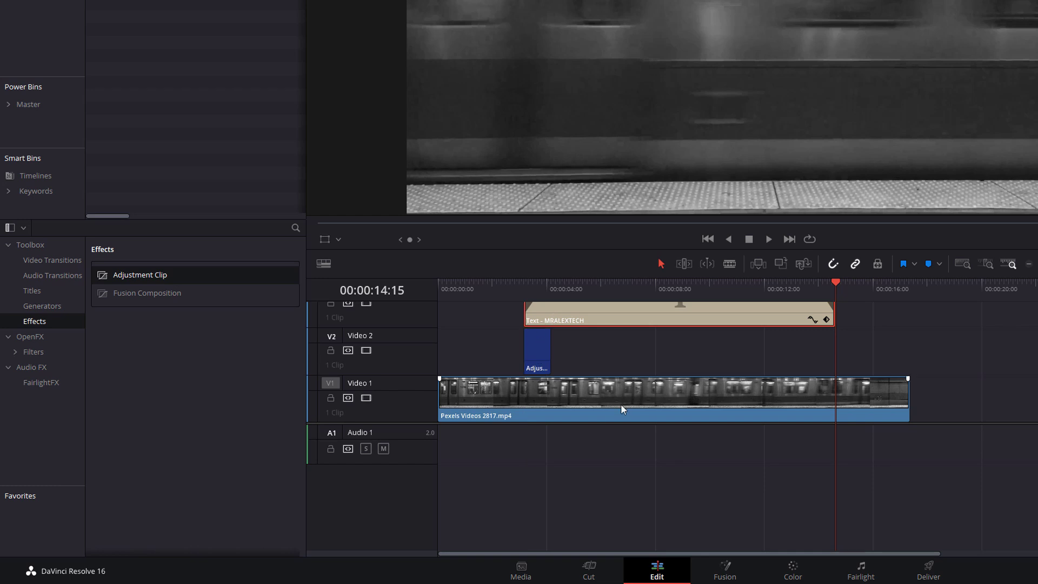
left_click_drag(547, 352, 833, 350)
left_click(666, 355)
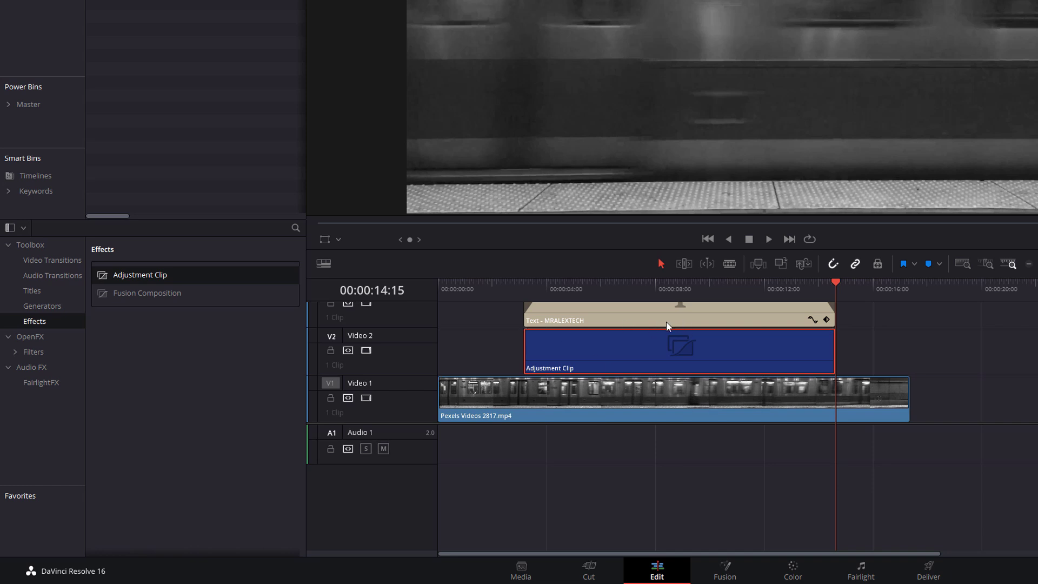
mouse_move(612, 297)
left_mouse_down()
mouse_move(535, 301)
mouse_move(753, 302)
mouse_move(616, 310)
left_mouse_up()
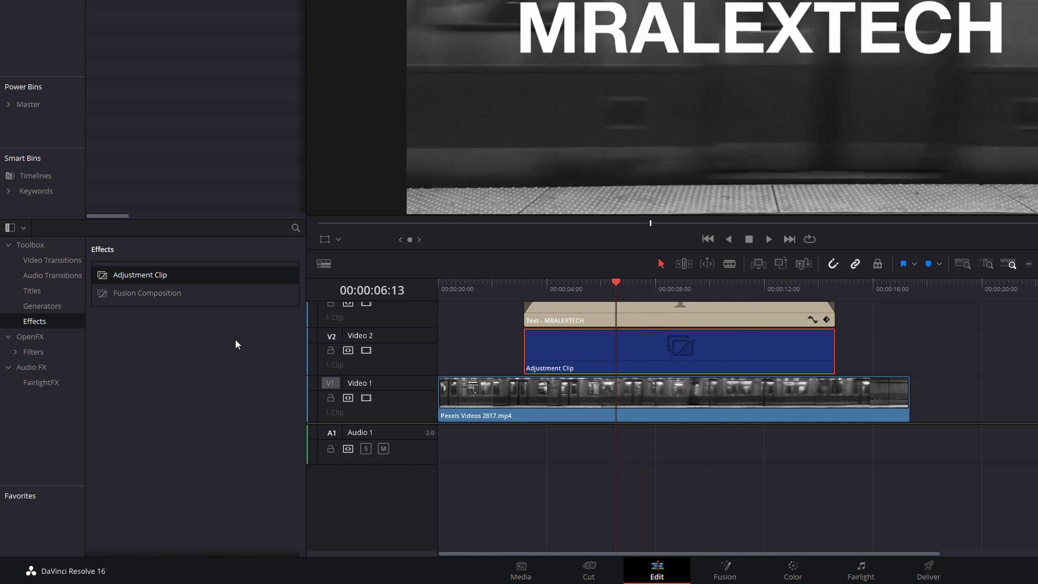
- Apply the OpenFX Gaussian Blur filter to the Adjustment Clip
left_click(27, 338)
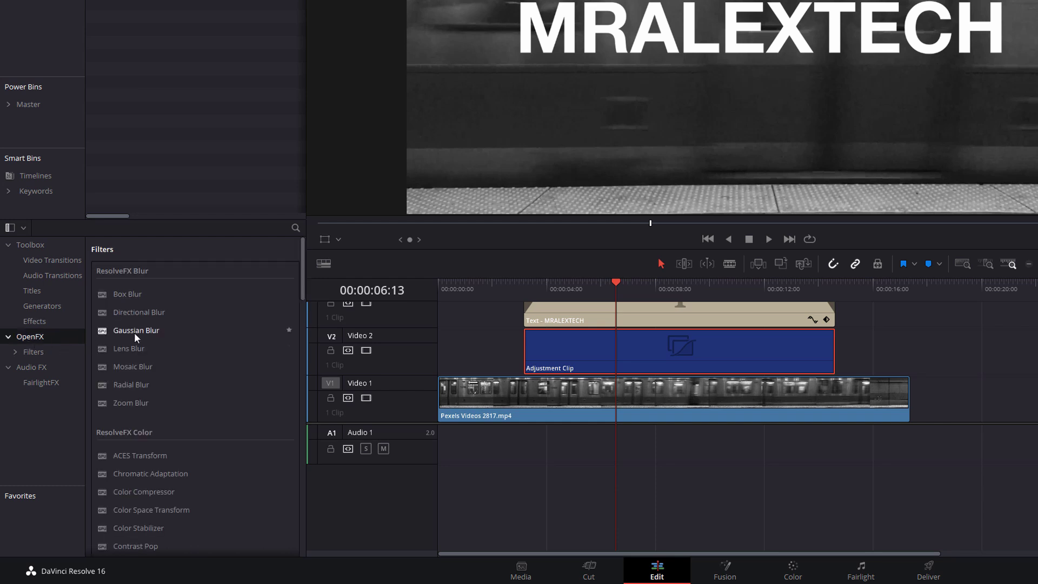
left_click_drag(134, 333, 584, 346)
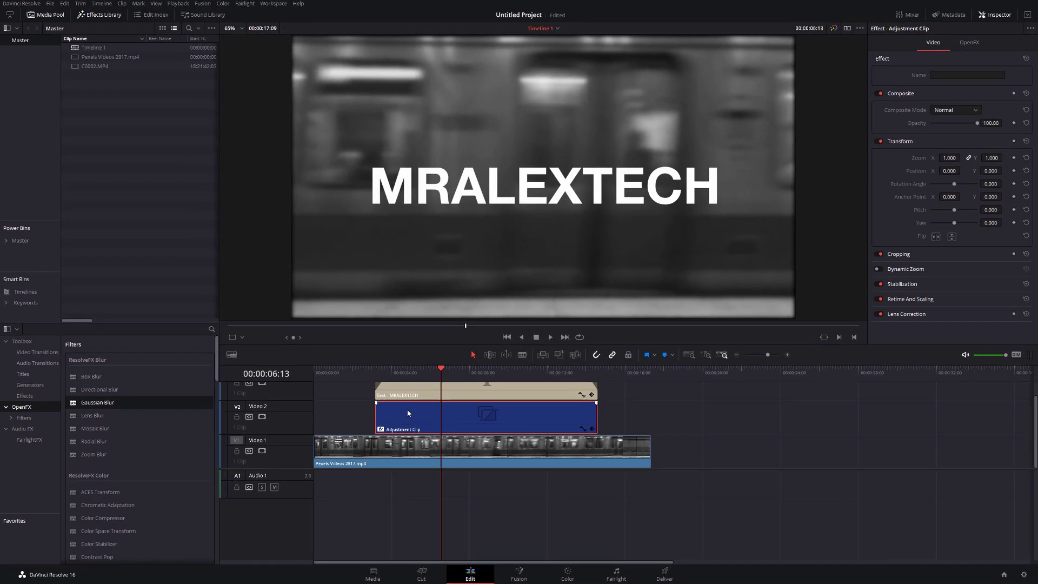
mouse_move(430, 375)
left_mouse_down()
mouse_move(414, 369)
mouse_move(478, 372)
mouse_move(433, 372)
mouse_move(465, 372)
mouse_move(442, 370)
left_mouse_up()
- Play back the title fade-in over the blurred footage from before the title
left_click(371, 368)
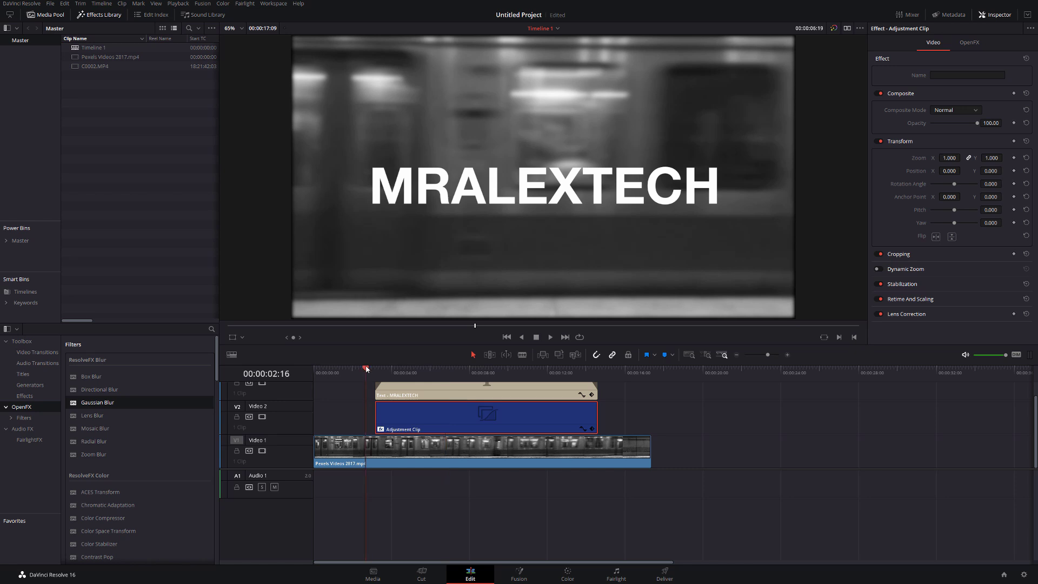
key("space")
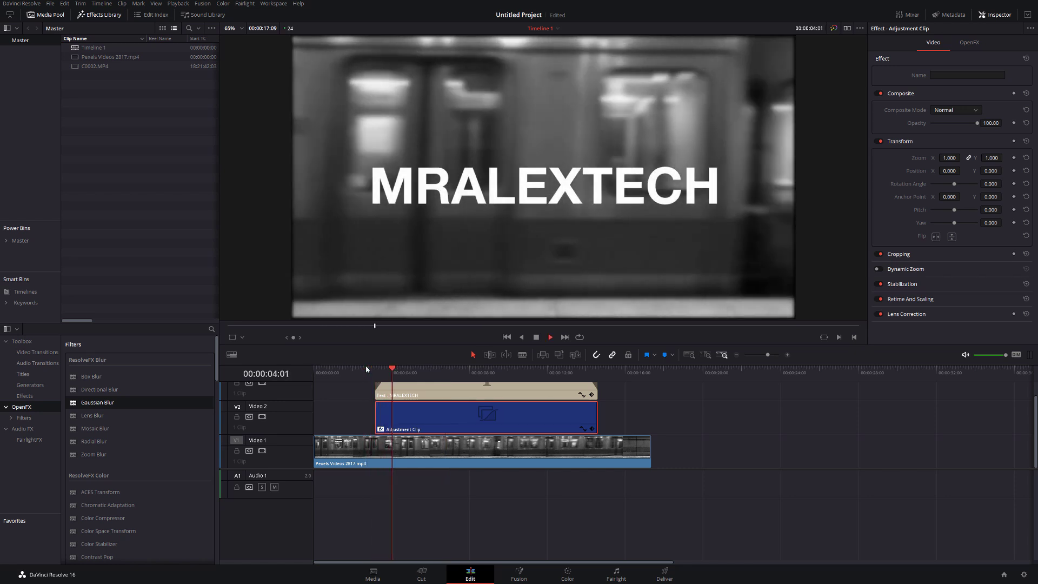
key("space")
left_click(379, 397)
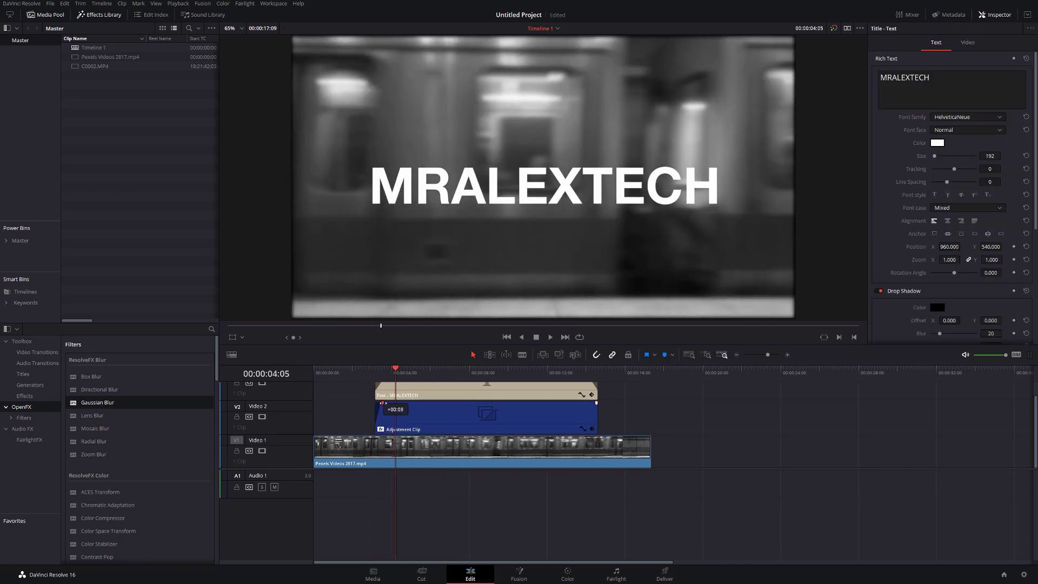
left_click_drag(386, 378, 362, 371)
key("space")
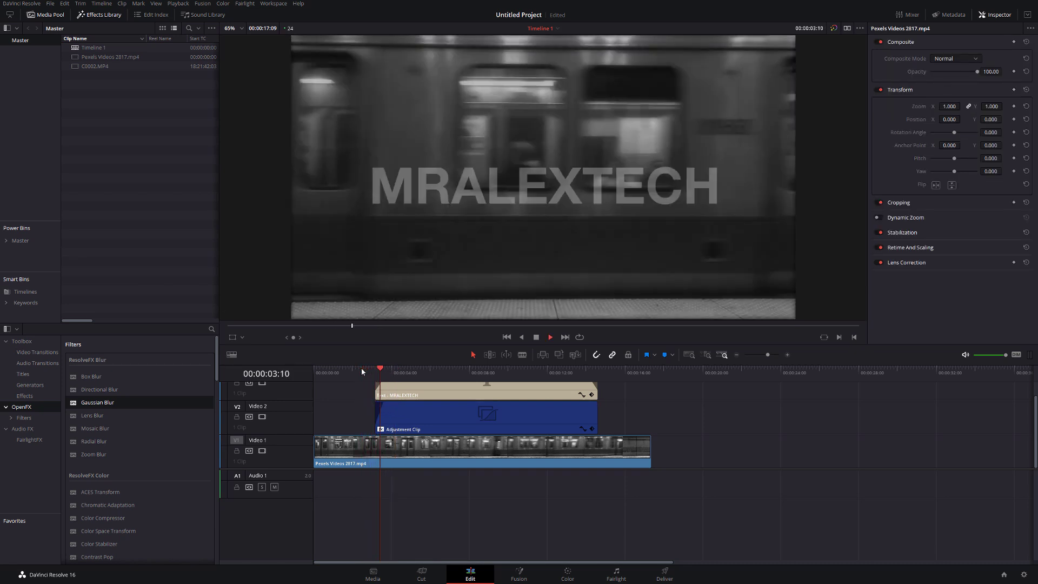
left_click(363, 369)
key("space")
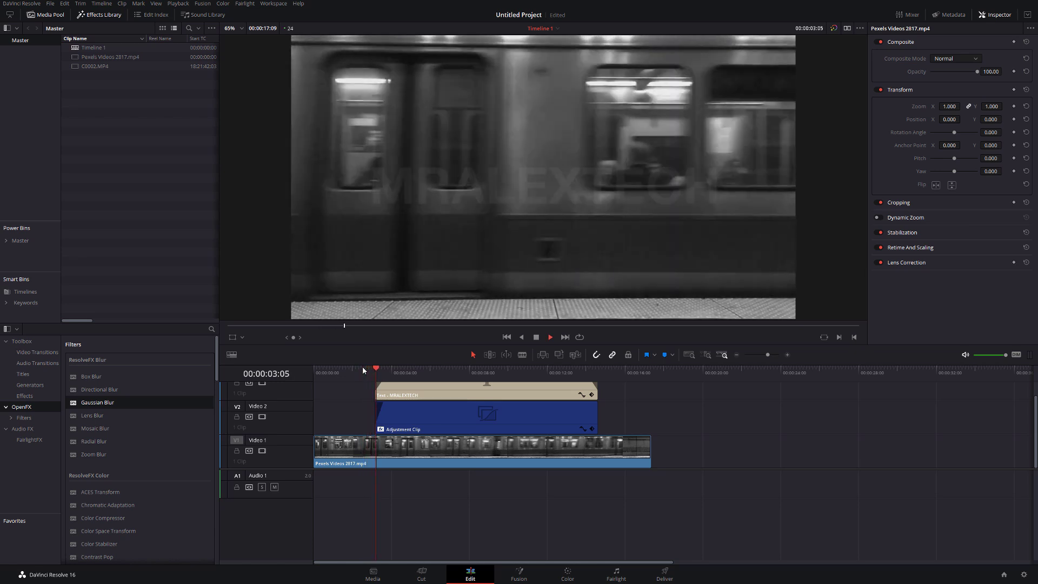
- Select the Adjustment Clip to edit its blur effect
left_click(405, 417)
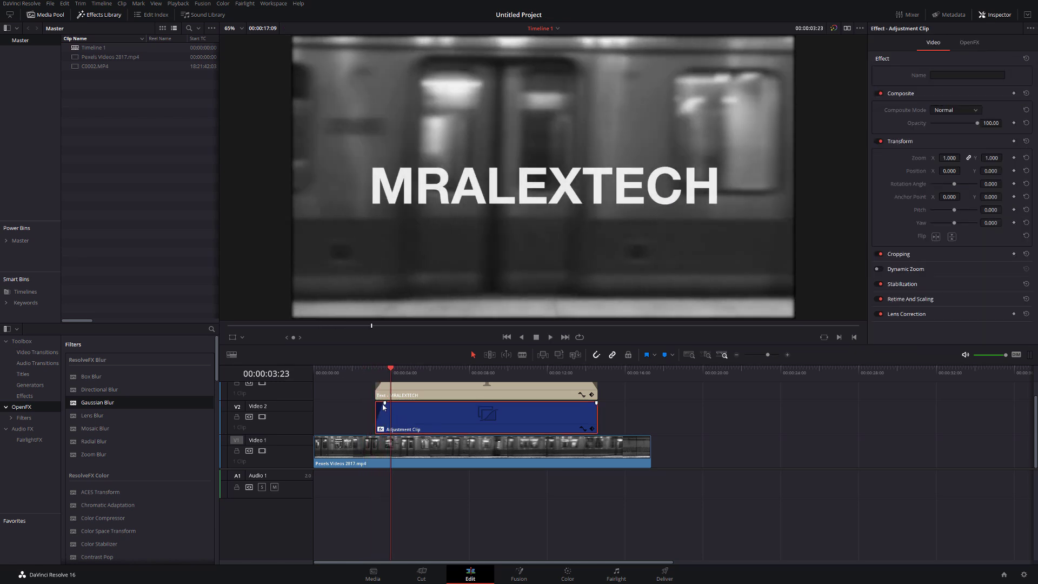
left_click_drag(371, 402, 371, 403)
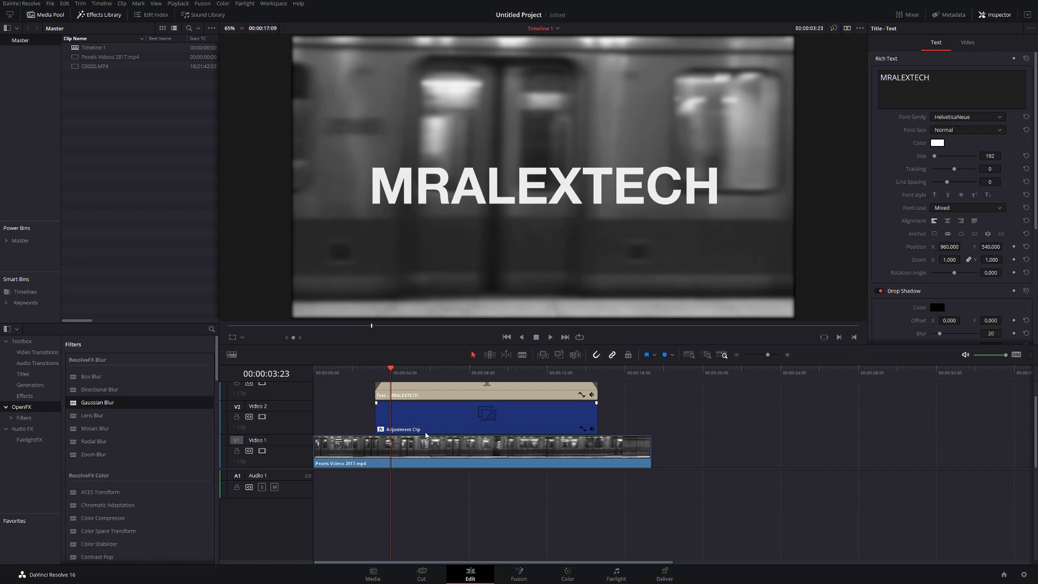
left_click(433, 417)
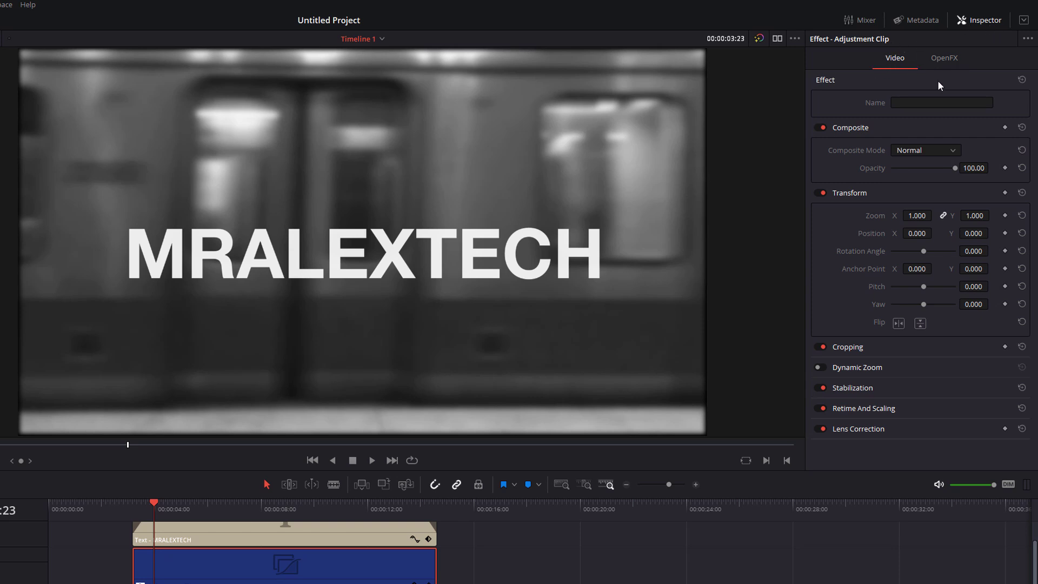
- Set the Gaussian Blur border type to Reflect and keyframe its strength at 0.000
left_click(946, 60)
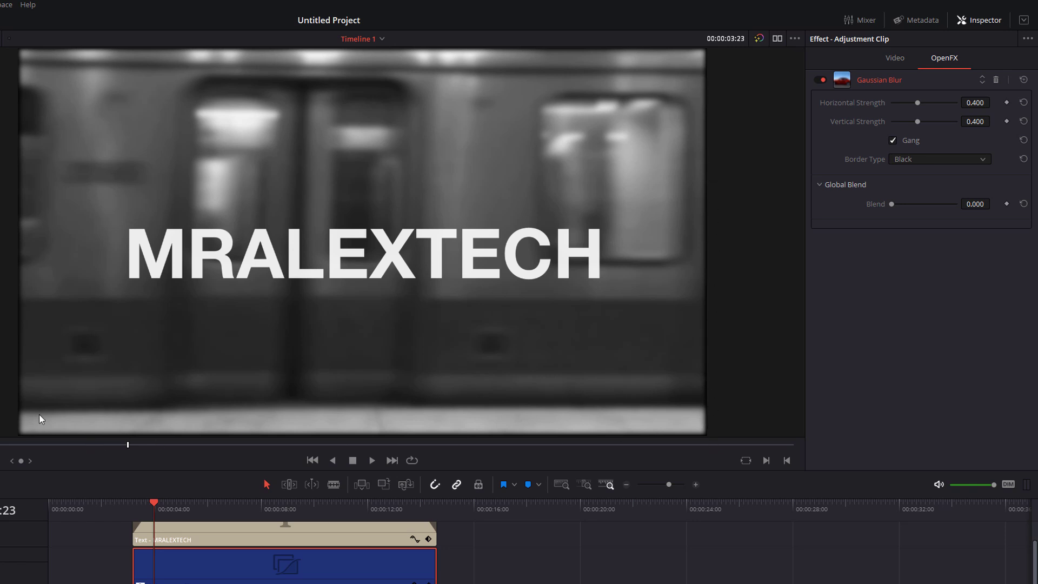
left_click(921, 160)
left_click(920, 195)
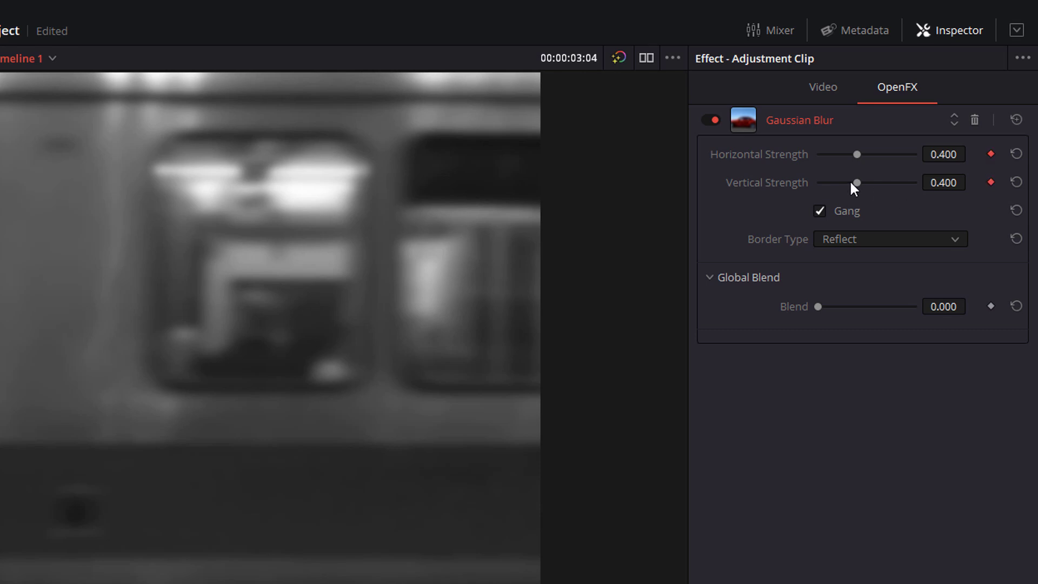
left_click_drag(857, 182, 758, 179)
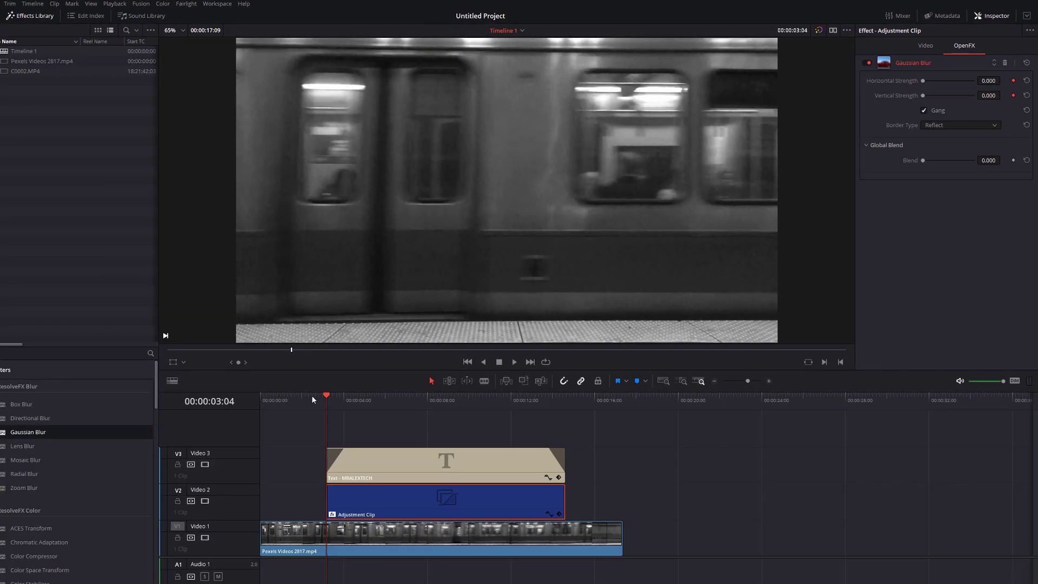
- Keyframe the blur strength at 0.601 at 00:00:04:01, then move to just past the title's end
left_click_drag(326, 401, 344, 403)
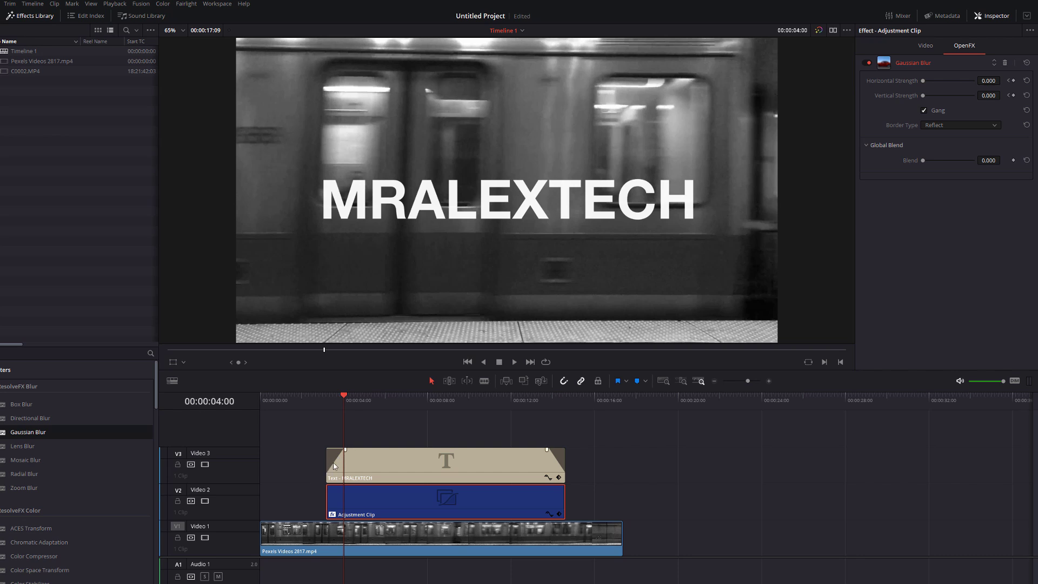
left_click_drag(345, 395, 346, 396)
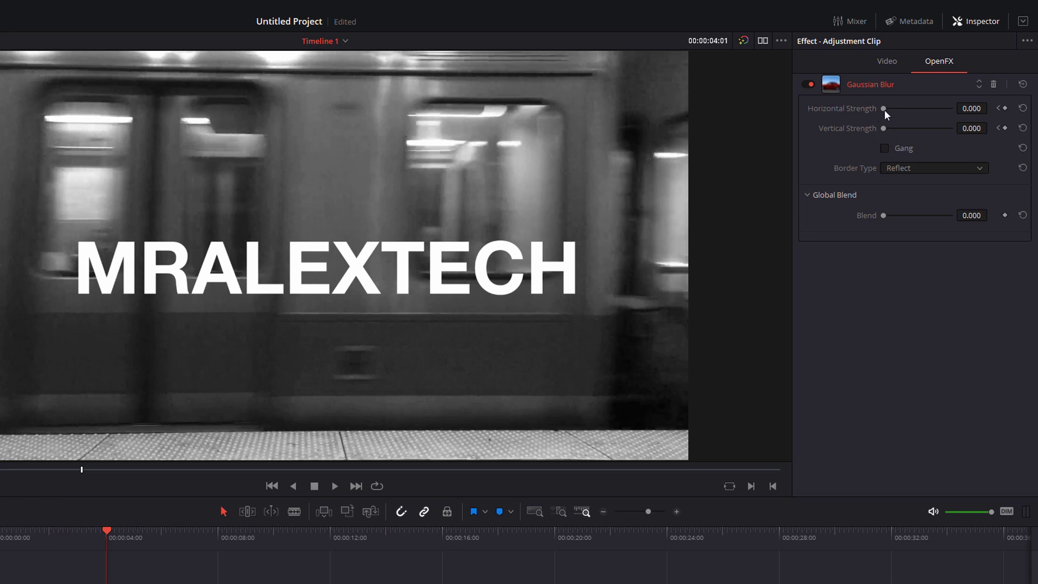
left_click_drag(884, 109, 925, 108)
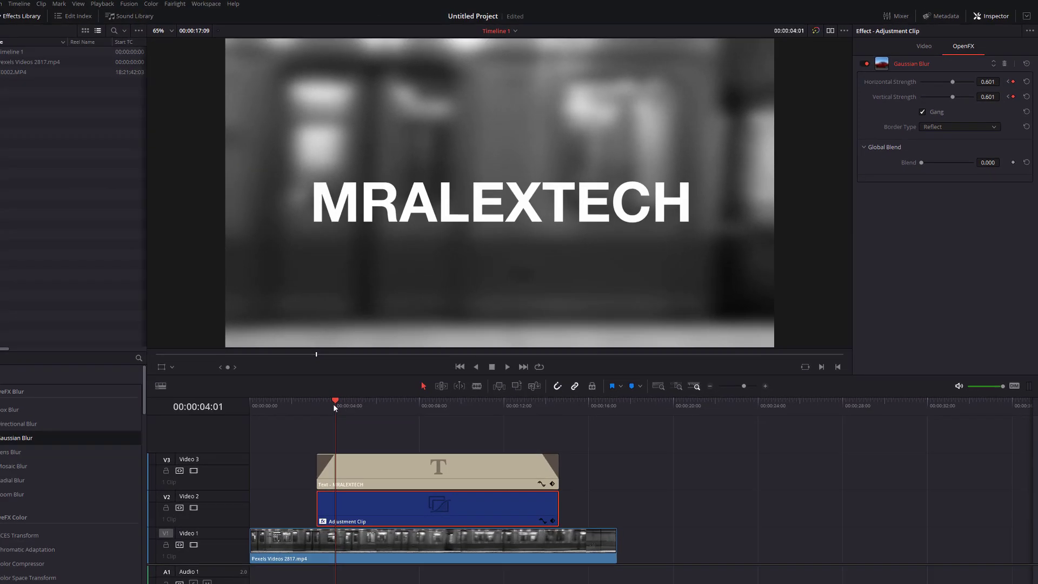
left_click_drag(333, 403, 541, 402)
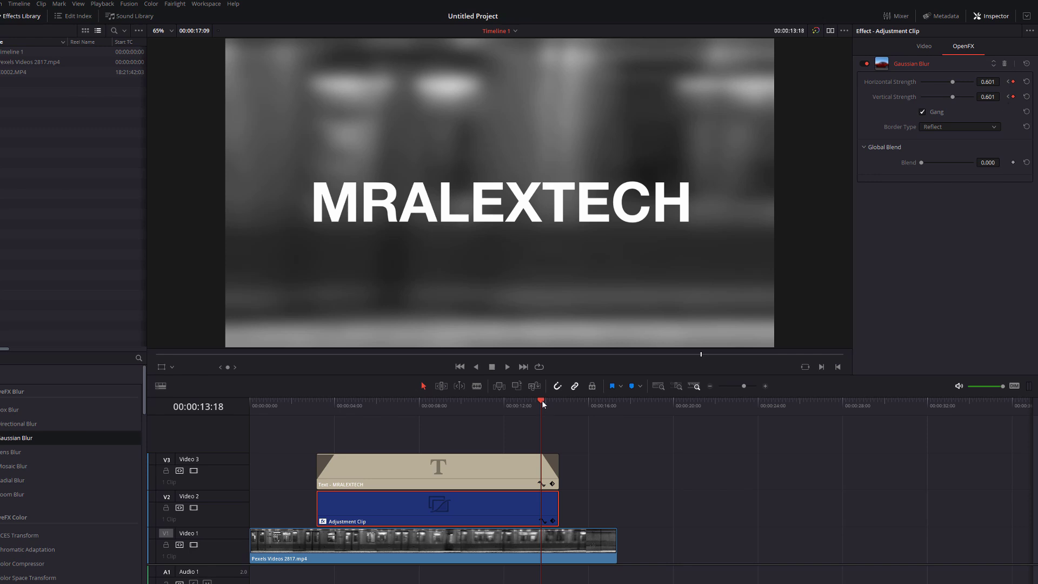
left_click_drag(542, 405, 559, 404)
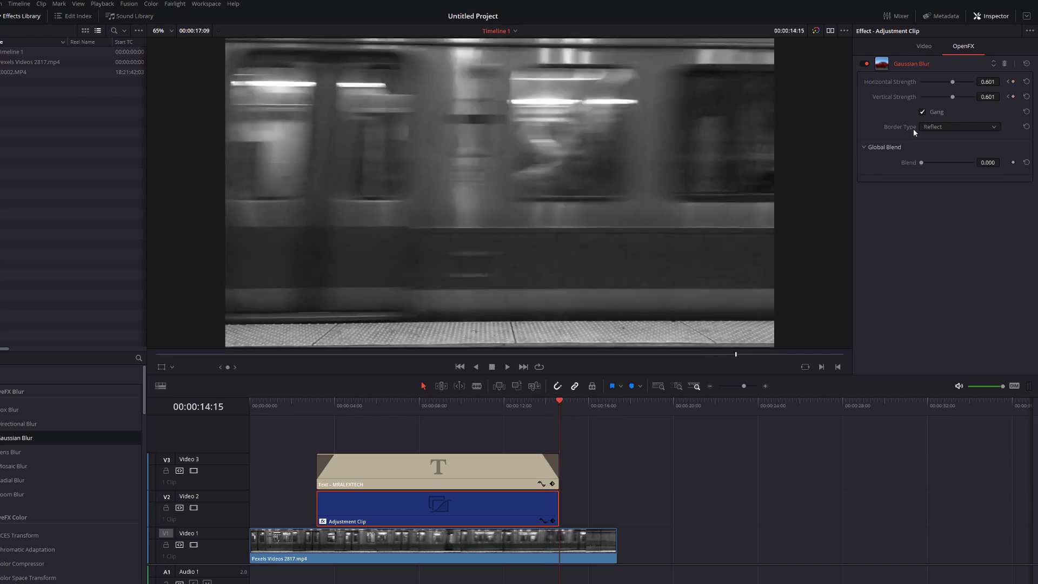
- Keyframe the blur strength back to 0.000 at 00:00:14:15 and play back the blur ramp
left_click_drag(953, 81, 905, 77)
left_click(301, 404)
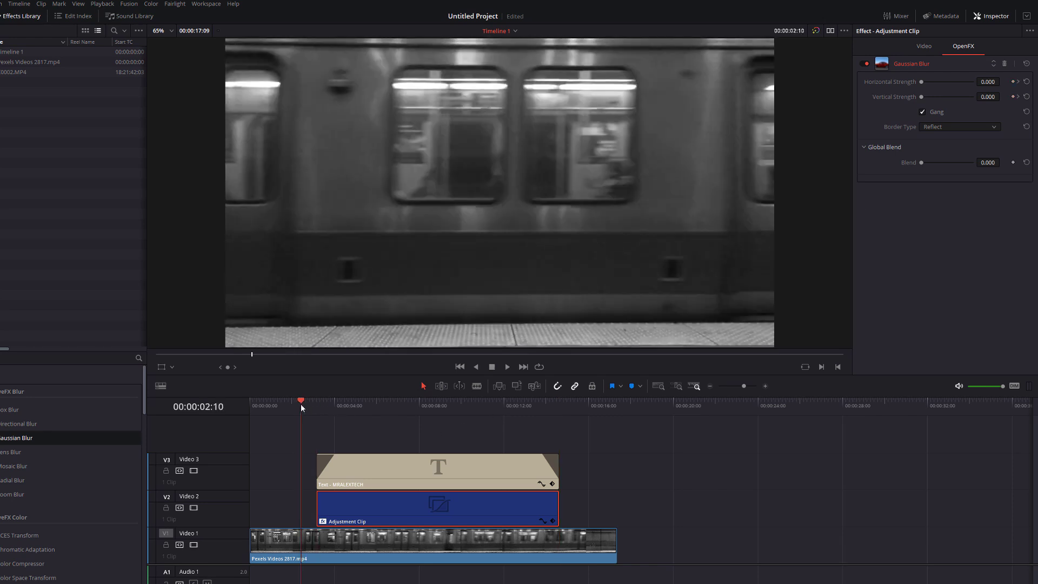
key("space")
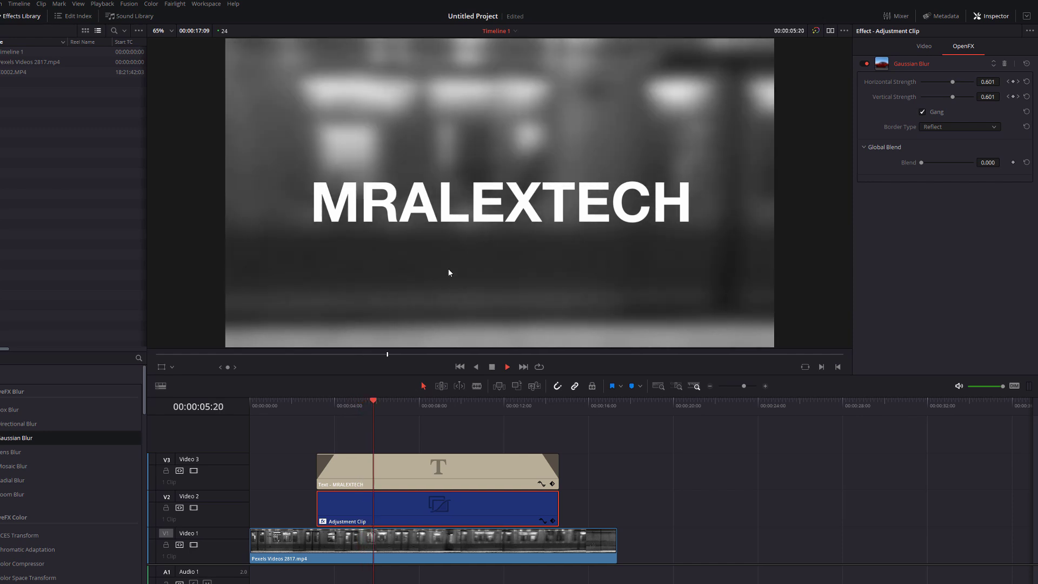
left_click(492, 404)
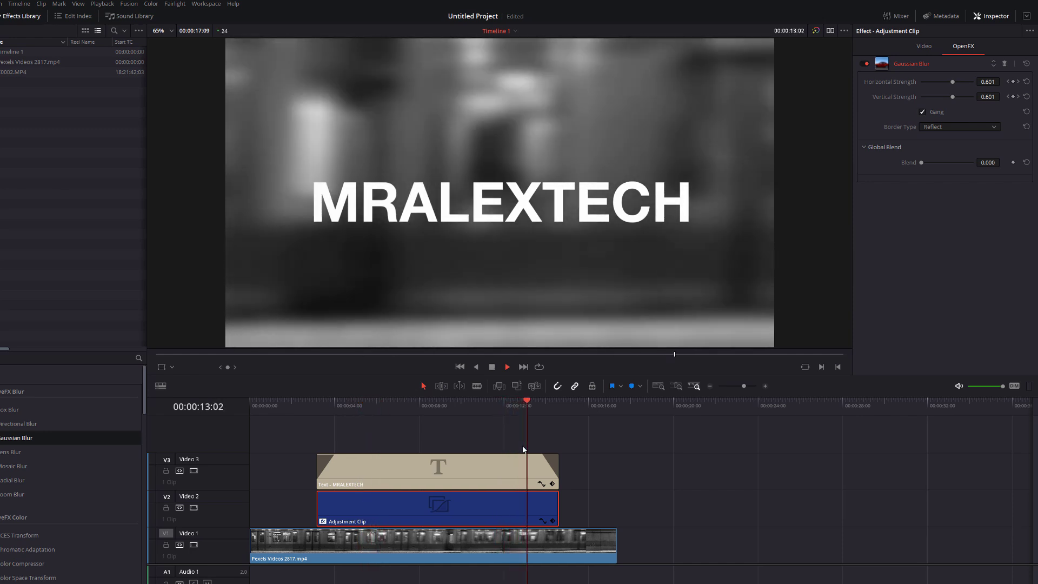